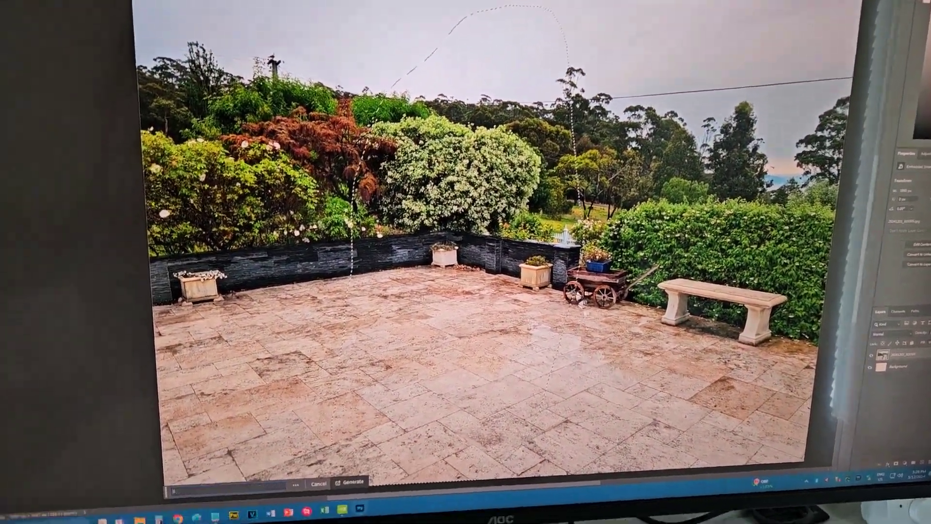
Generate a "real bear" in the selected area of the patio photo
type("real bear")
key("Return")
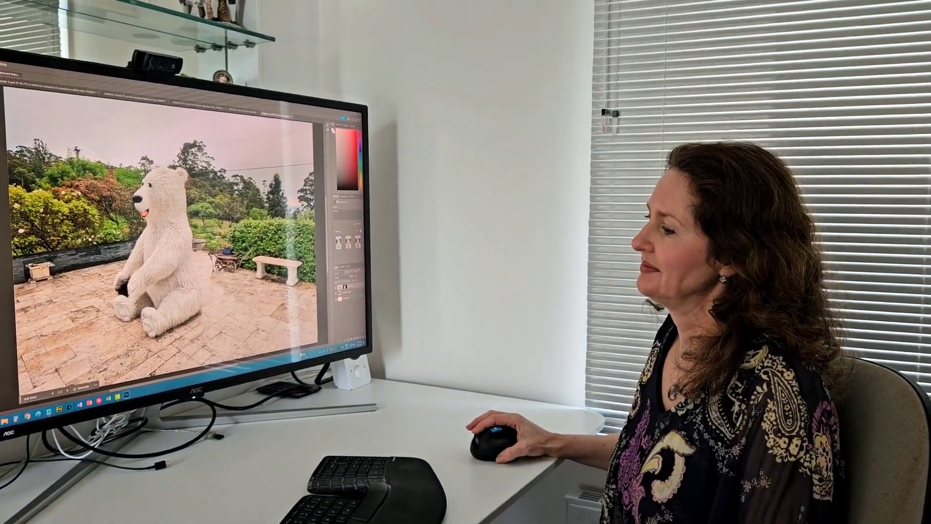
left_click(124, 382)
left_click(59, 377)
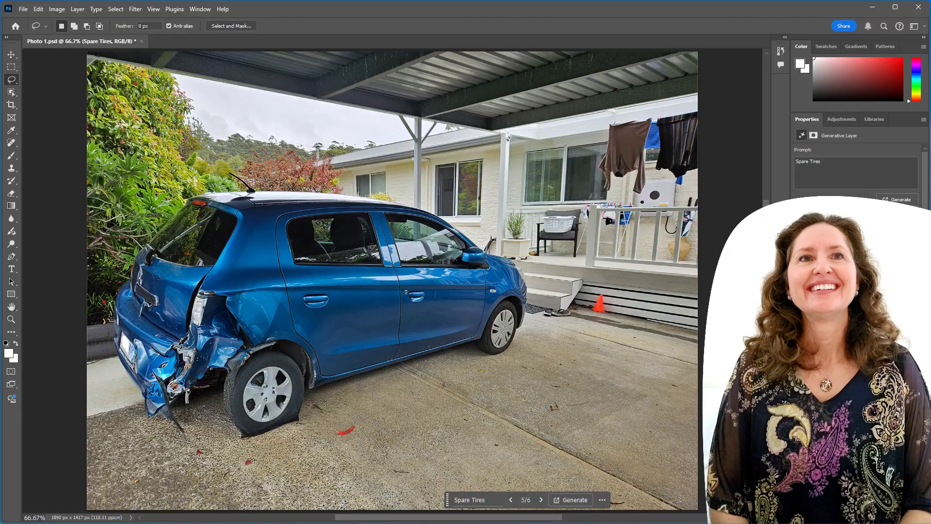
key("alt+bracketleft")
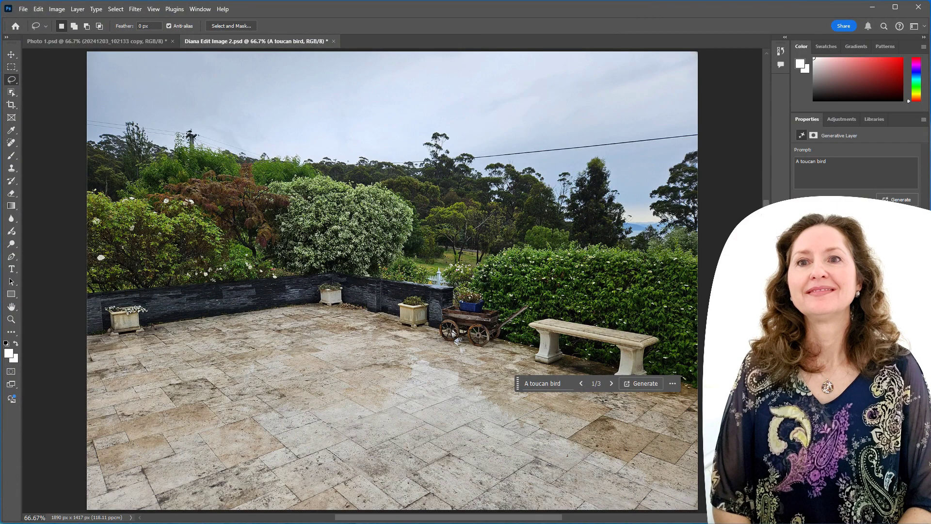
Select the Background layer and lasso a roughly circular area above the stone bench's seat
right_click(873, 364)
left_click(903, 63)
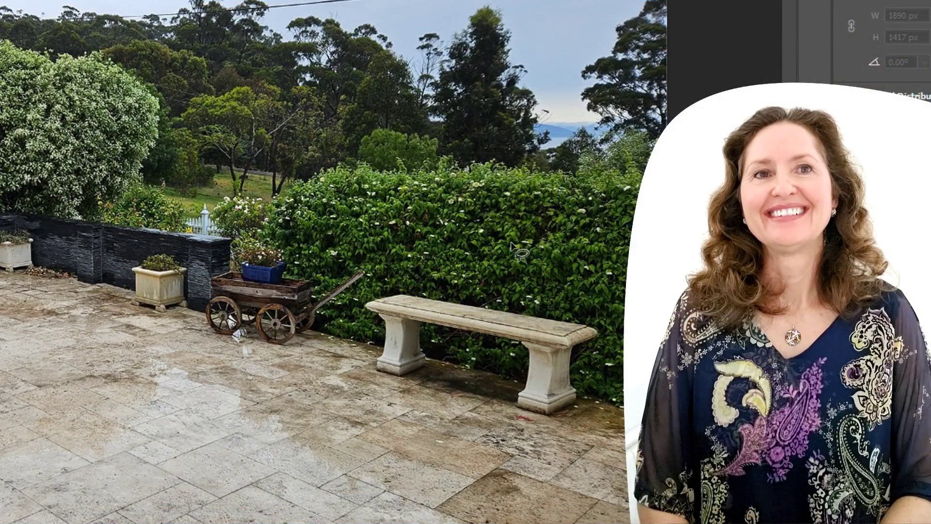
mouse_move(511, 246)
left_mouse_down()
mouse_move(485, 244)
mouse_move(459, 262)
mouse_move(510, 335)
mouse_move(544, 326)
mouse_move(567, 291)
mouse_move(566, 267)
mouse_move(521, 245)
left_mouse_up()
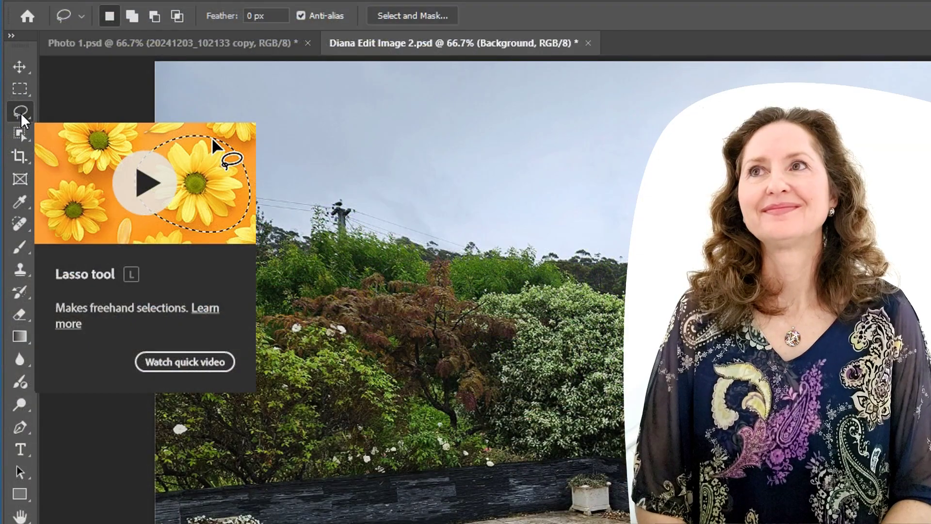
Run Generative Fill on the selection above the bench with the prompt "a beautiful exotic colourful chicken reading a newspaper"
left_click(397, 359)
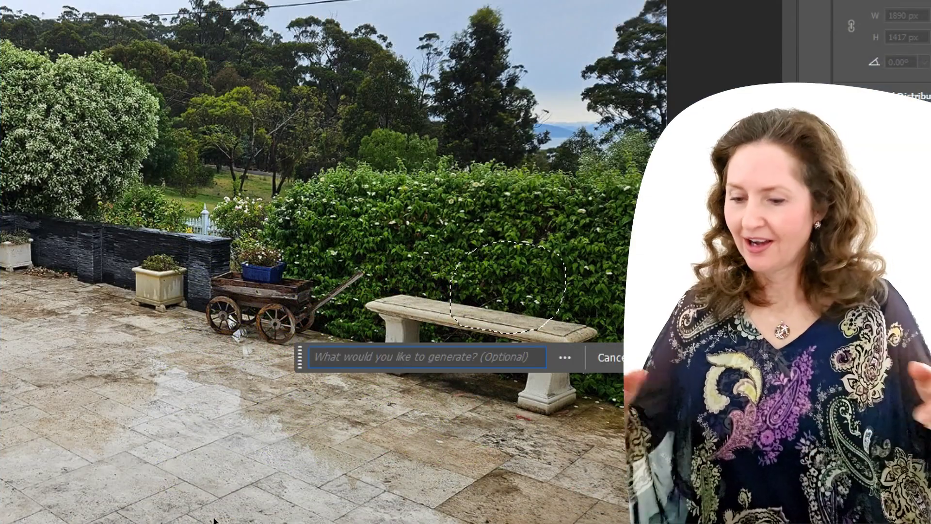
type("a beautiful ")
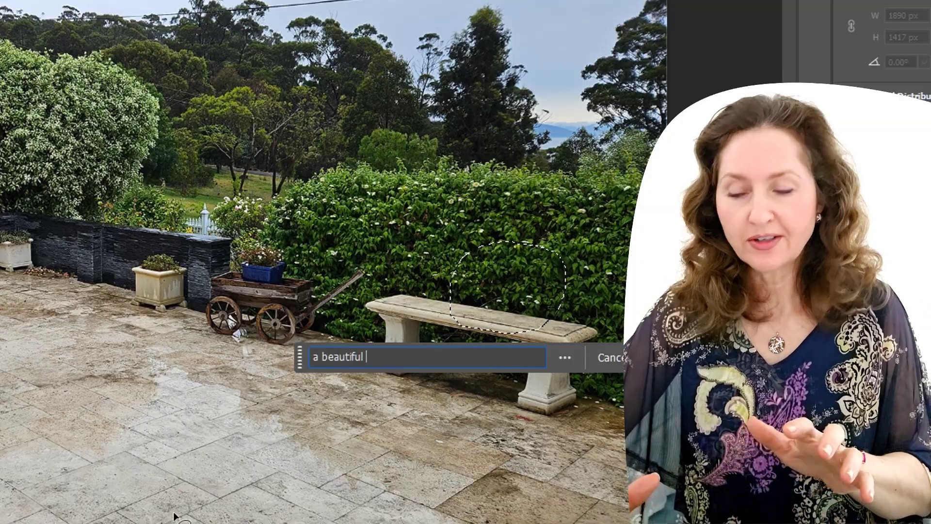
type("exotic")
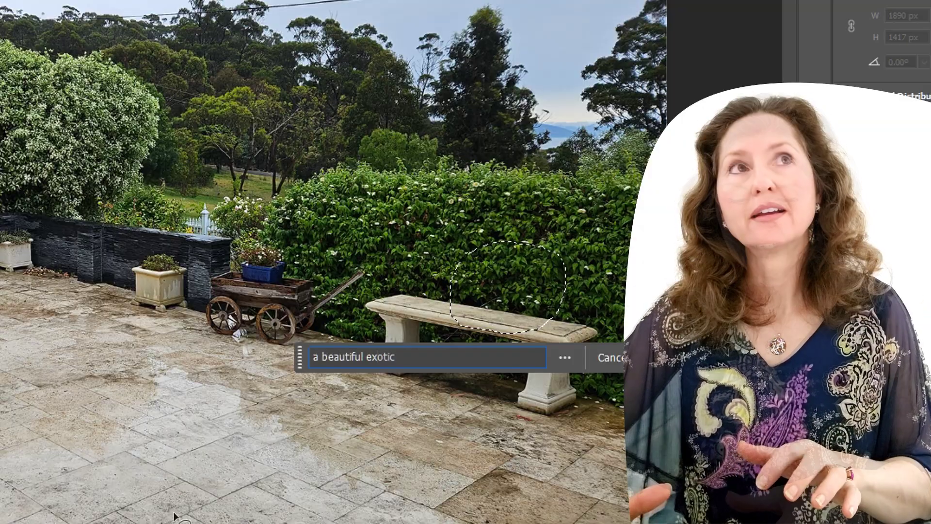
type(" colourful chicken ")
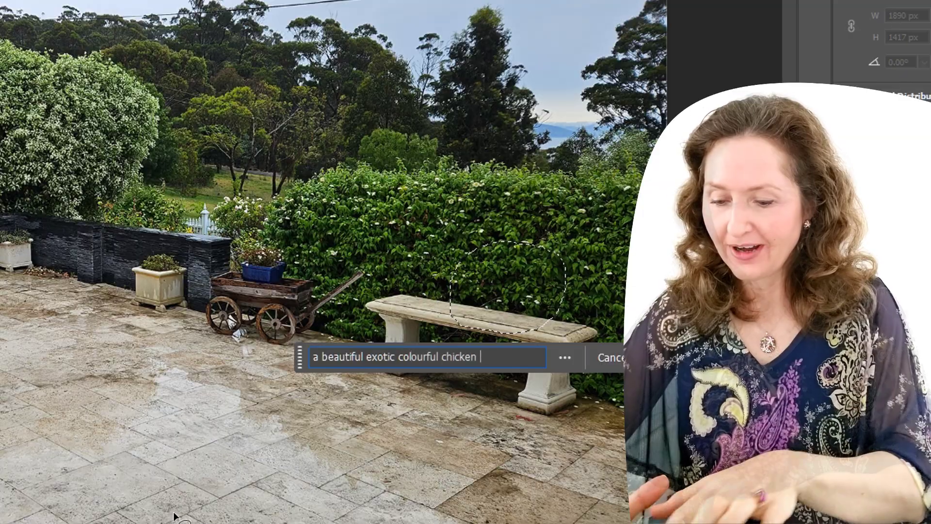
type("readin")
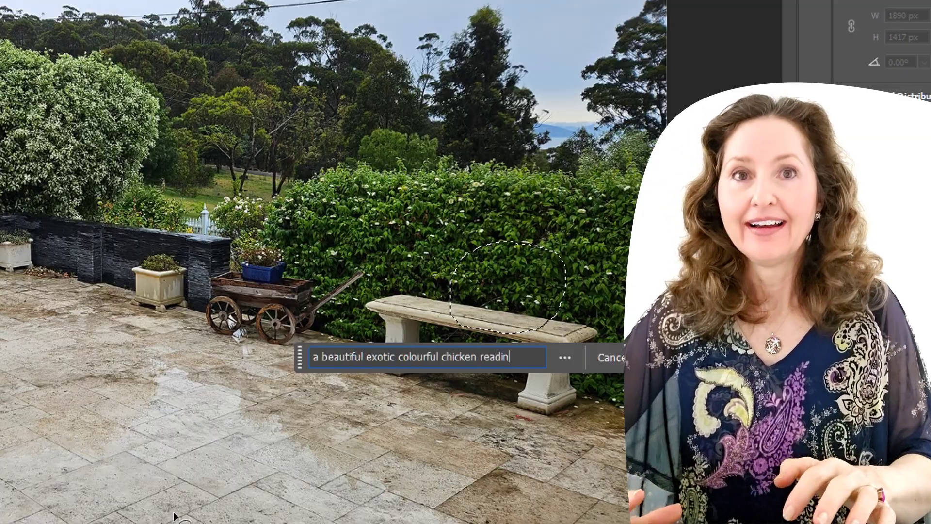
type("g ")
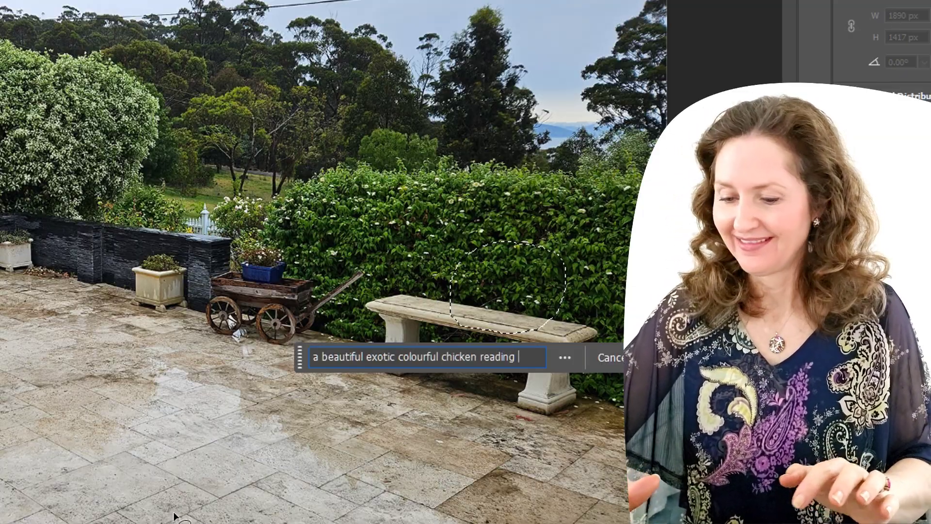
type("a newspaper")
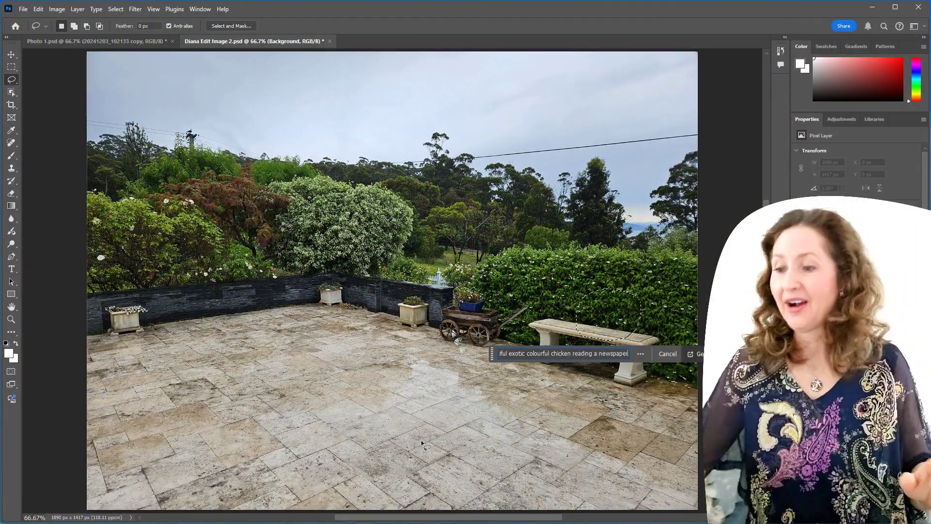
key("Return")
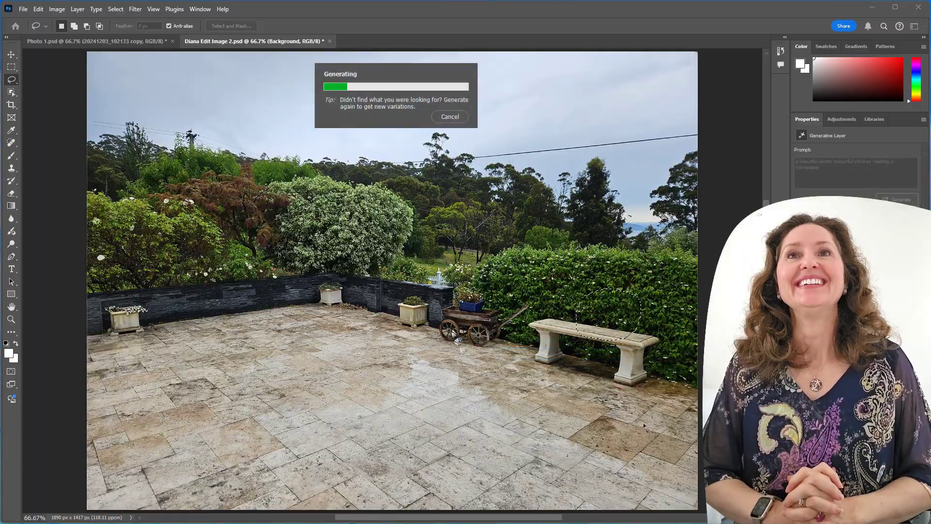
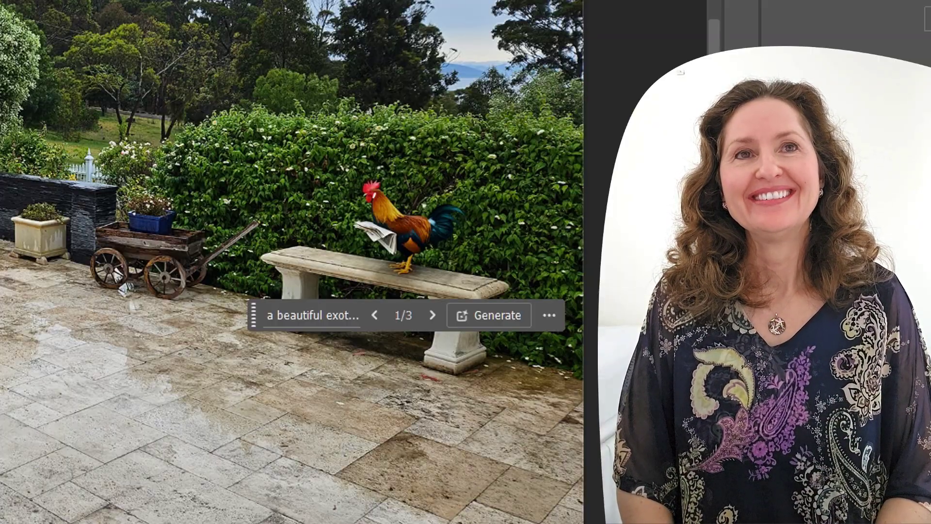
Compare the generated chicken variations and choose the second one
left_click(431, 317)
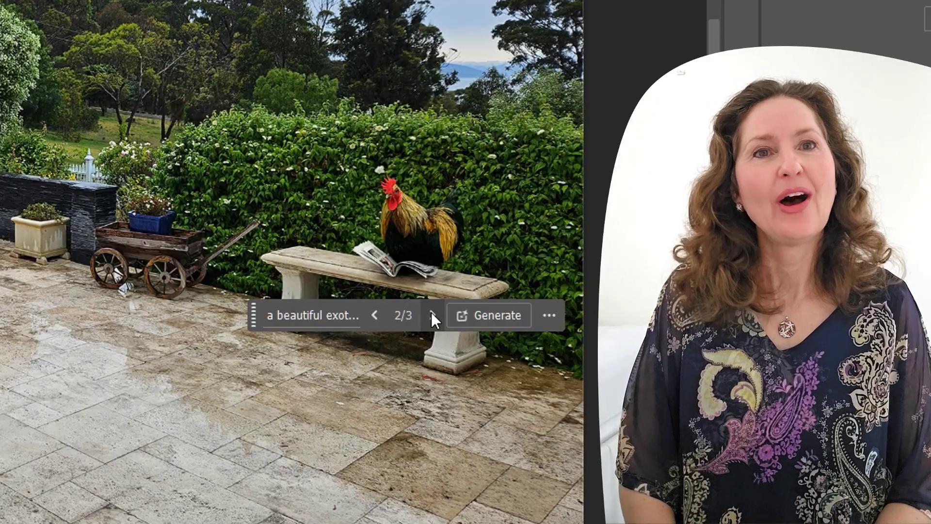
left_click(431, 317)
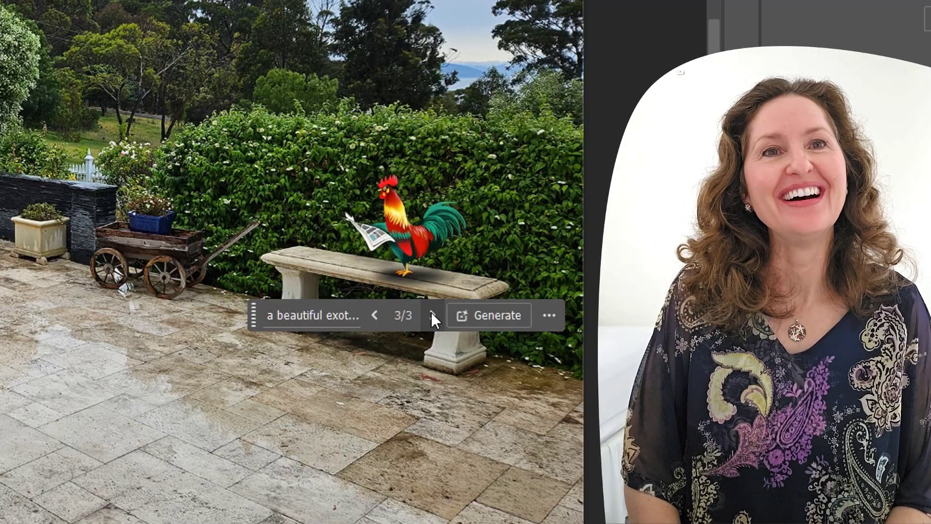
left_click(381, 314)
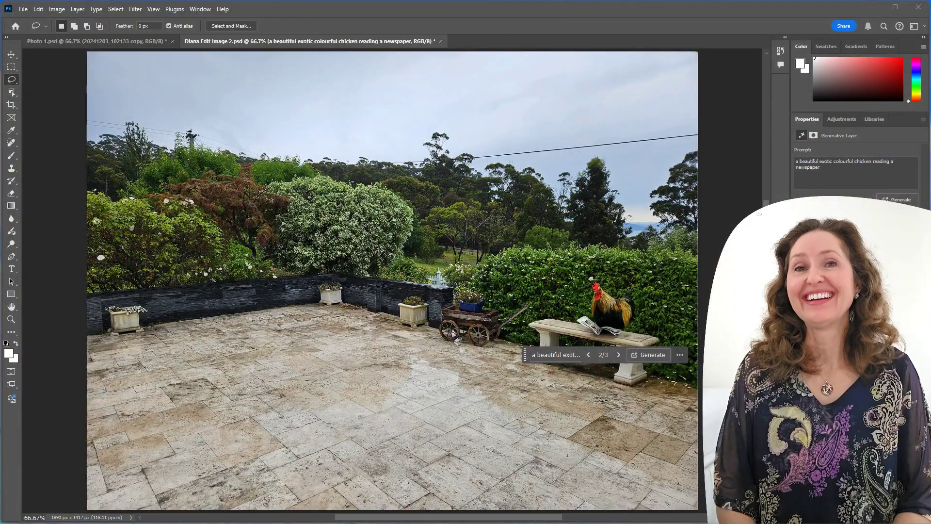
On the photo layer, lasso a large area spanning the patio, the dark stone wall and the shrubs behind it
left_click_drag(148, 411, 320, 429)
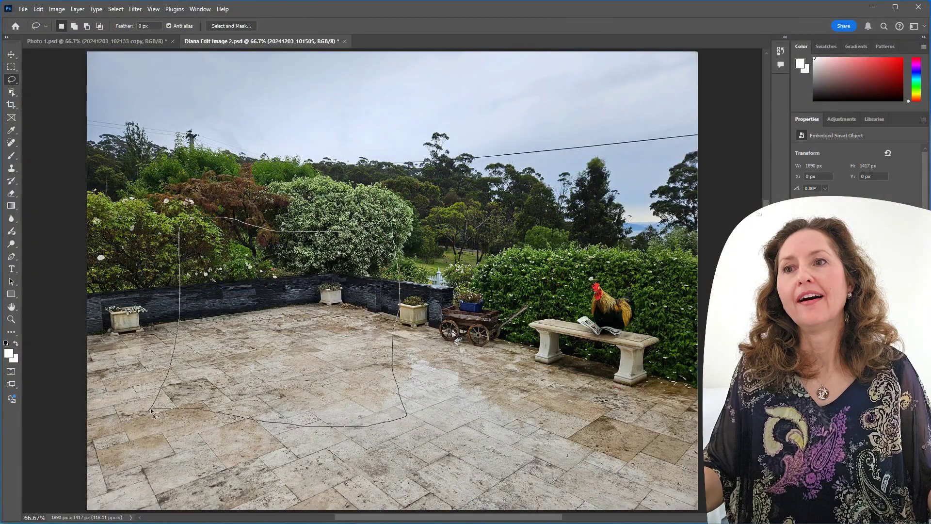
left_click_drag(152, 412, 148, 410)
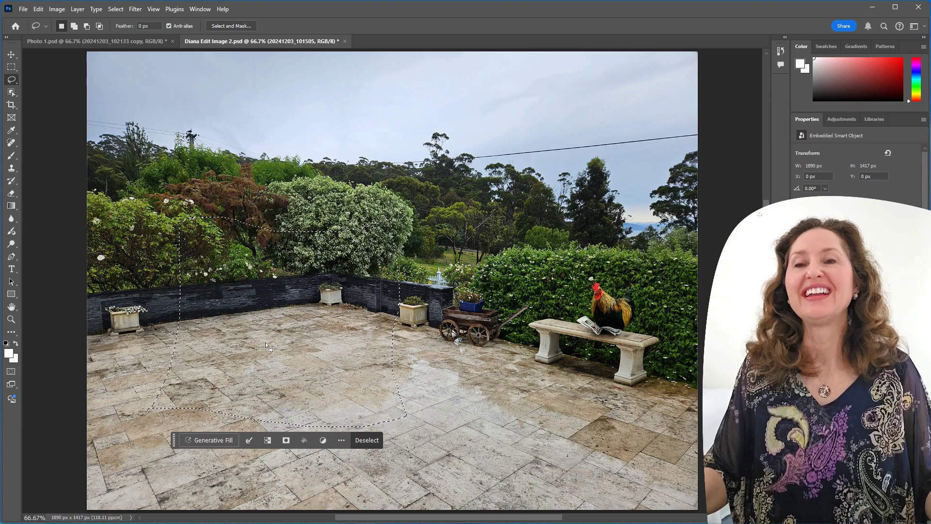
Run Generative Fill on the patio selection with the prompt "an elephant with a boy with a bowl cut on his back waving"
left_click(200, 439)
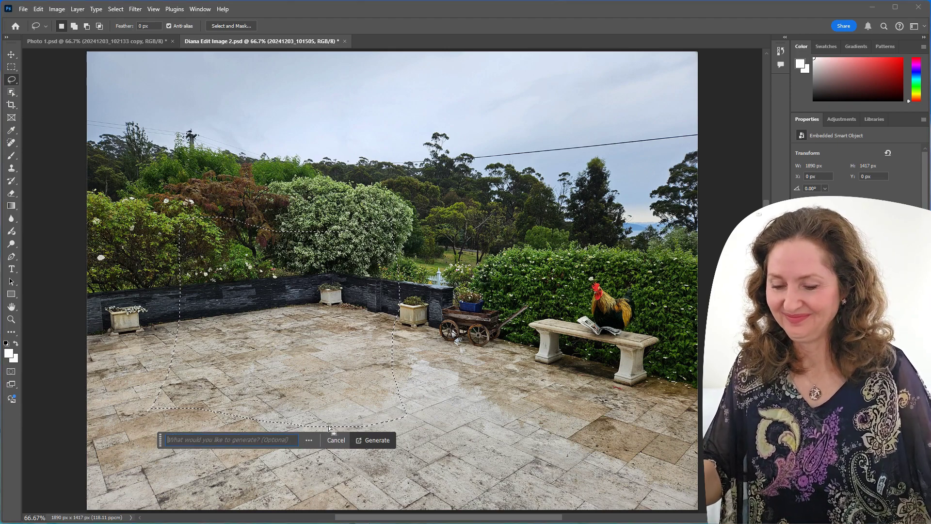
type("an elephant with Philip")
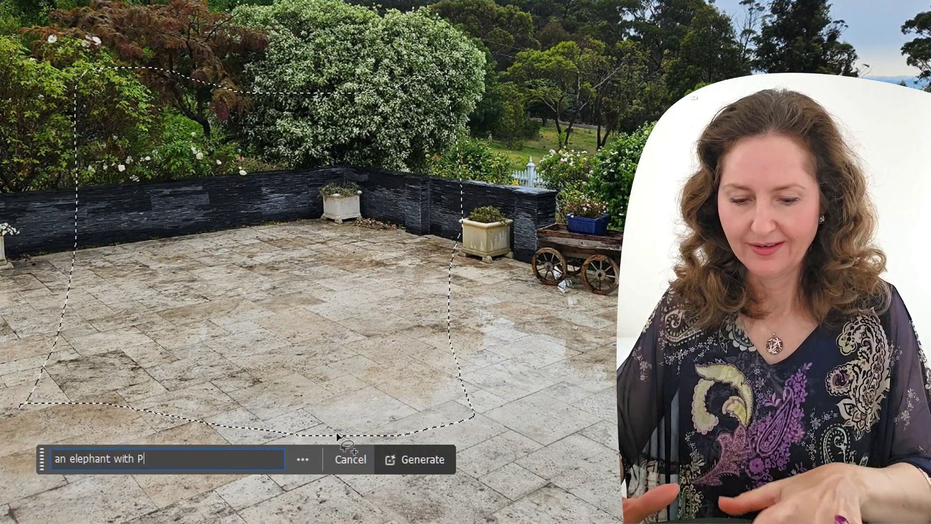
key("BackSpace")
key("BackSpace")
key("BackSpace")
key("BackSpace")
key("BackSpace")
key("BackSpace")
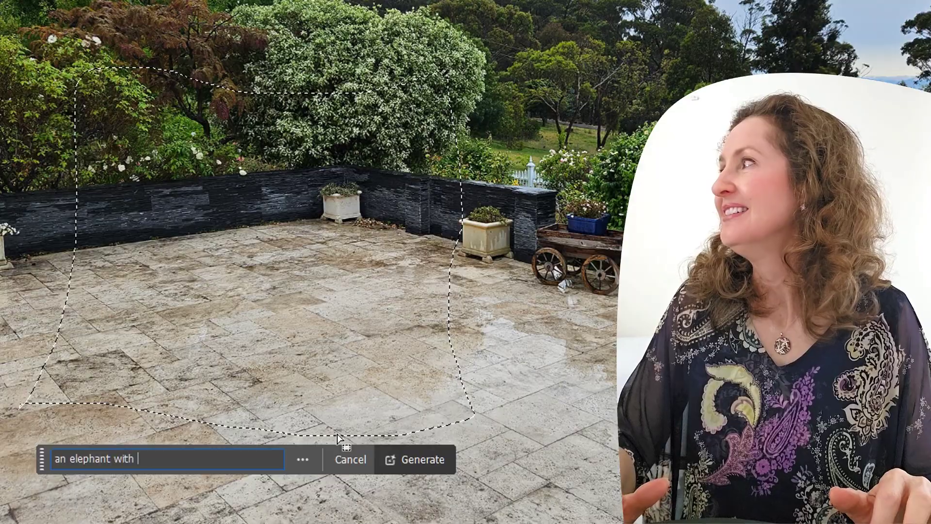
type("a boy with a bowl cut on his back waving")
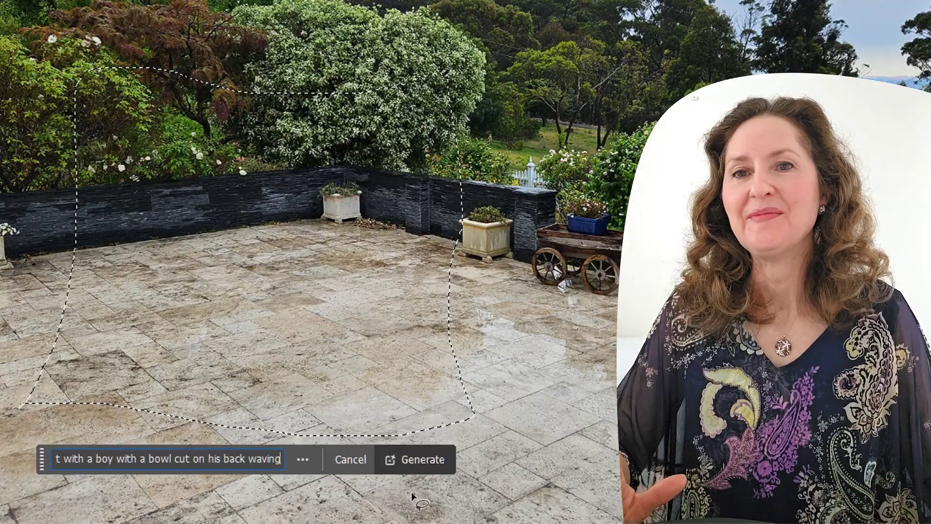
left_click(423, 459)
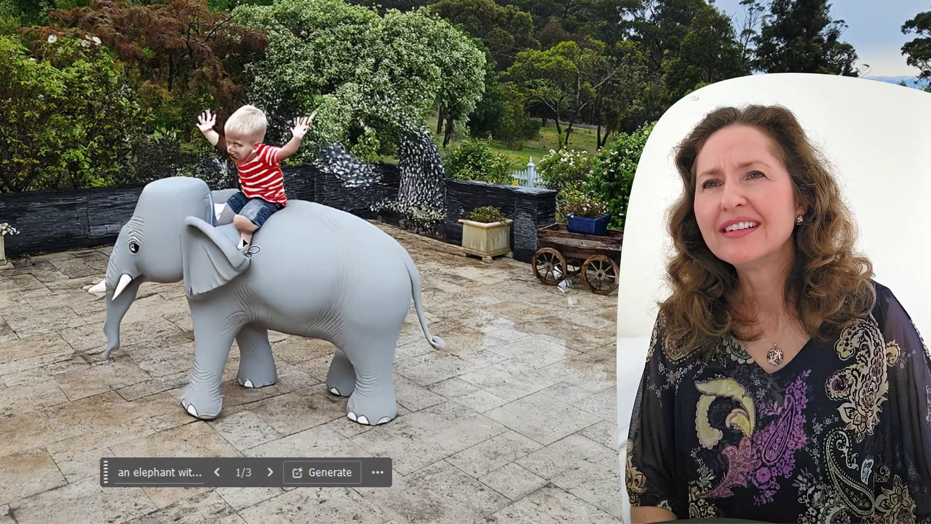
Compare the generated elephant variations and choose the second one
left_click(267, 470)
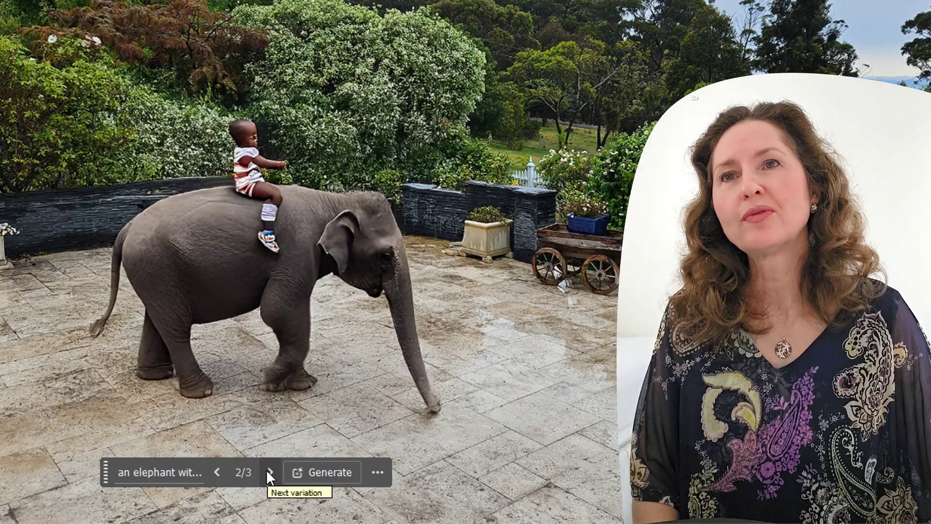
left_click(267, 473)
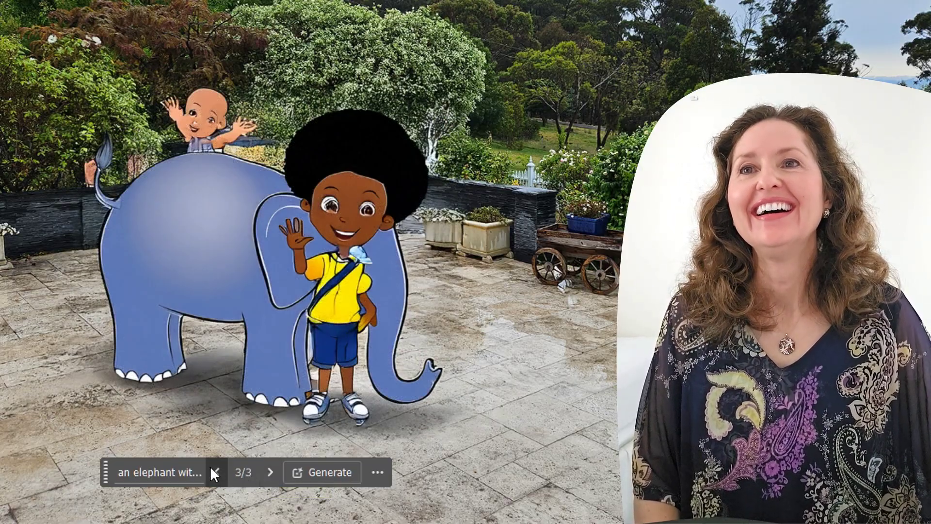
left_click(214, 469)
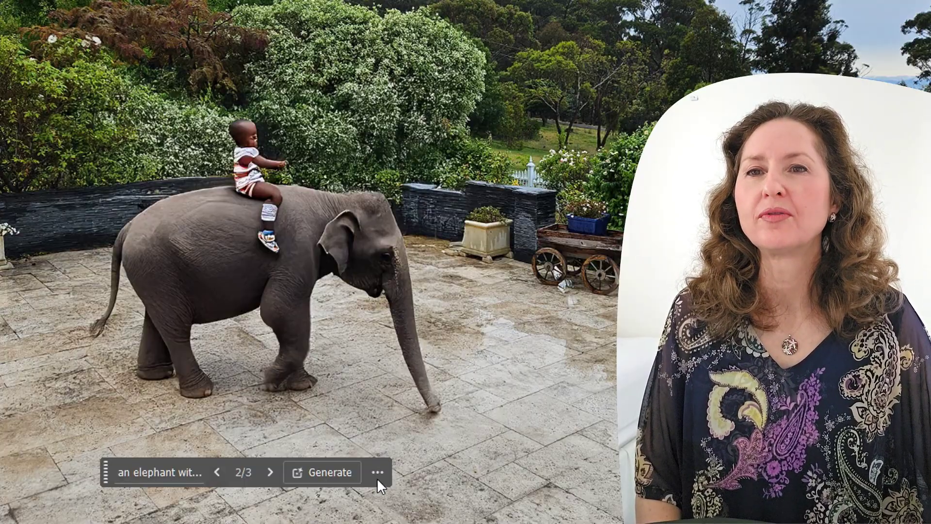
Lasso a tall area from the sky down through the trees to the small fountain behind the wall
left_click(377, 471)
mouse_move(299, 386)
left_mouse_down()
mouse_move(293, 340)
mouse_move(235, 255)
mouse_move(466, 228)
mouse_move(416, 274)
mouse_move(373, 337)
left_mouse_up()
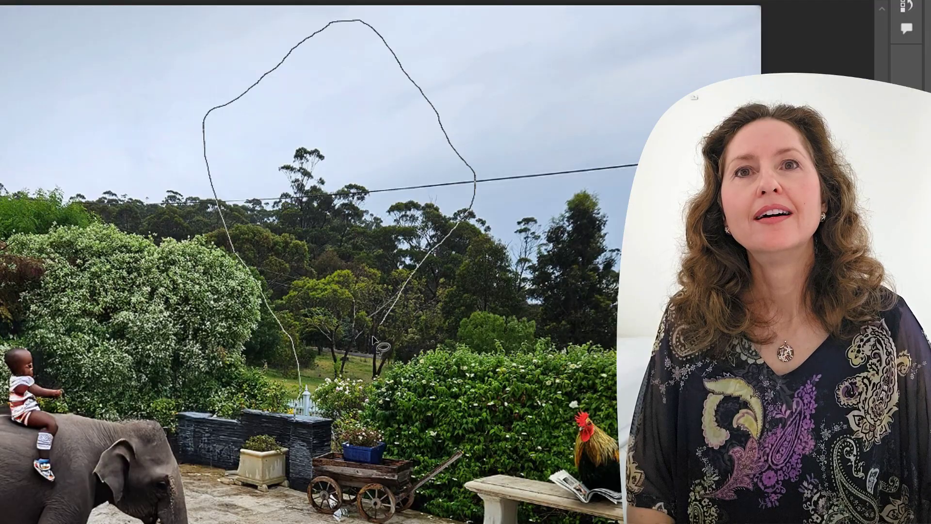
left_click_drag(352, 374, 300, 425)
Run Generative Fill on the tall sky selection with the prompt "a ballarina standing on pointe in a white tutu"
left_click(210, 448)
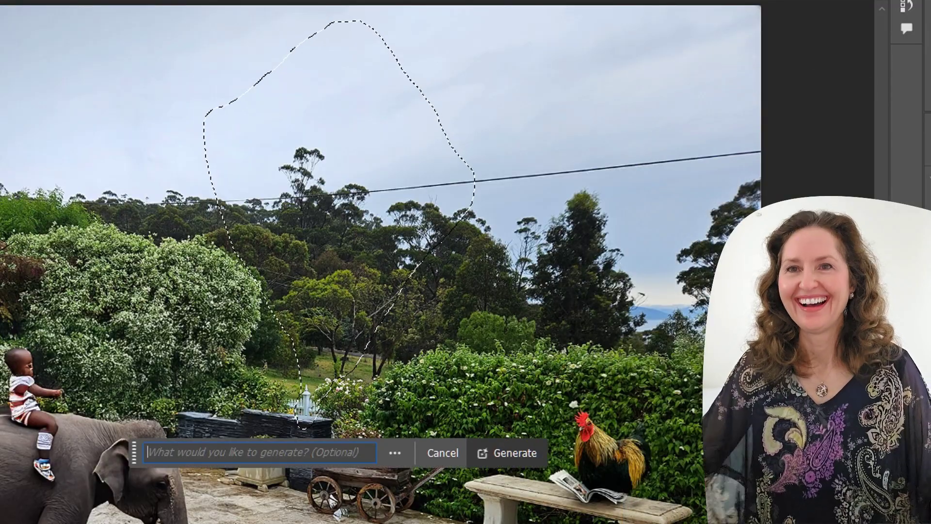
type("a ballarina standing on pointe in a white tutu")
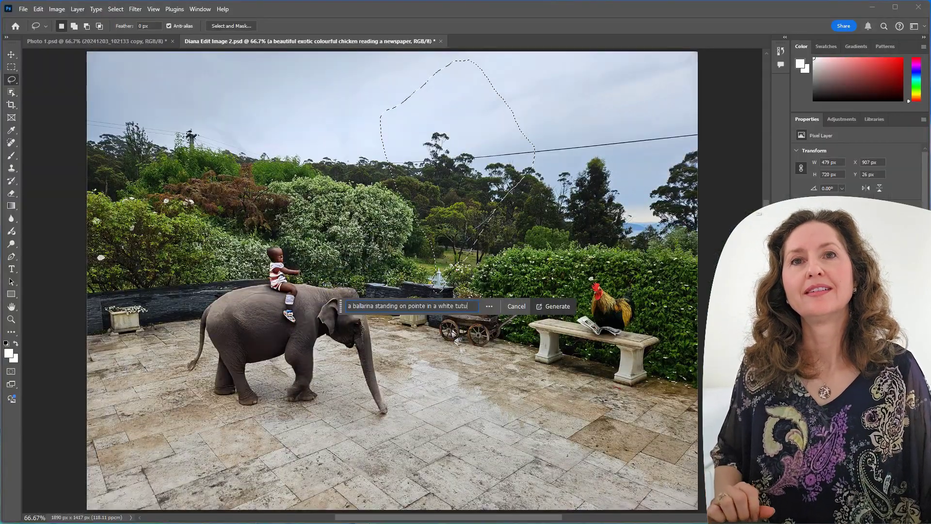
left_click(562, 309)
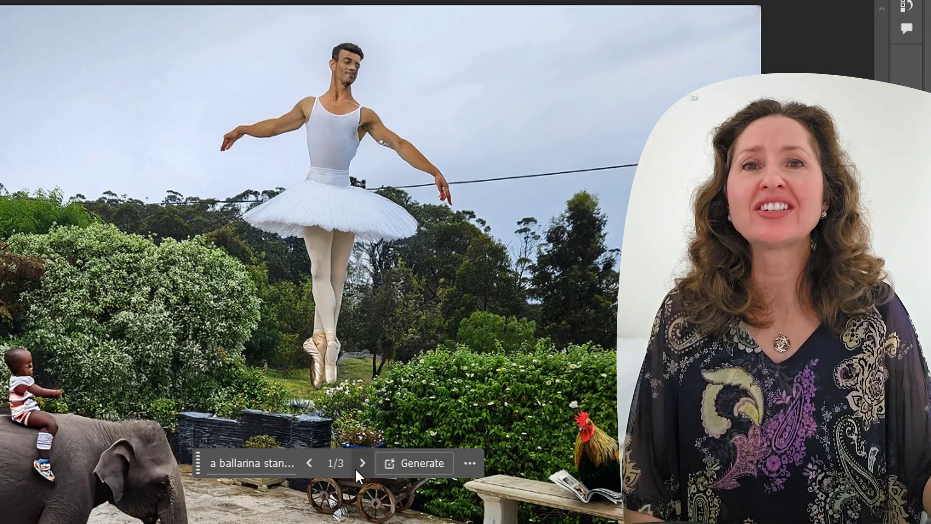
Choose the third ballerina variation and move the ballerina toward the elephant
left_click(362, 464)
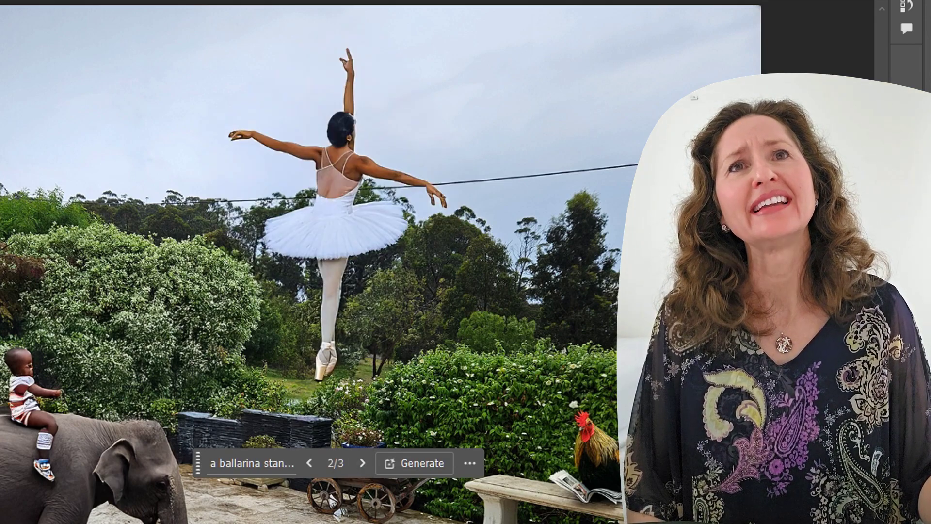
left_click(361, 463)
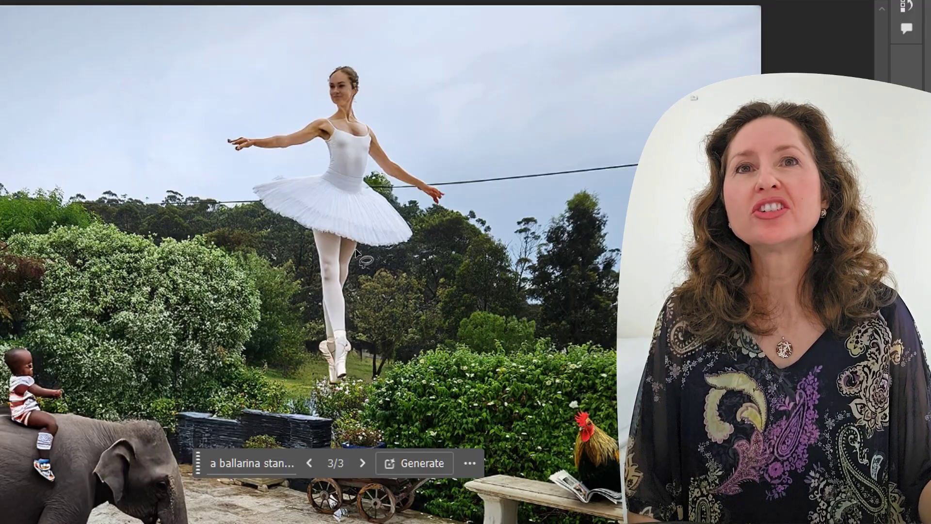
left_click_drag(340, 151, 301, 141)
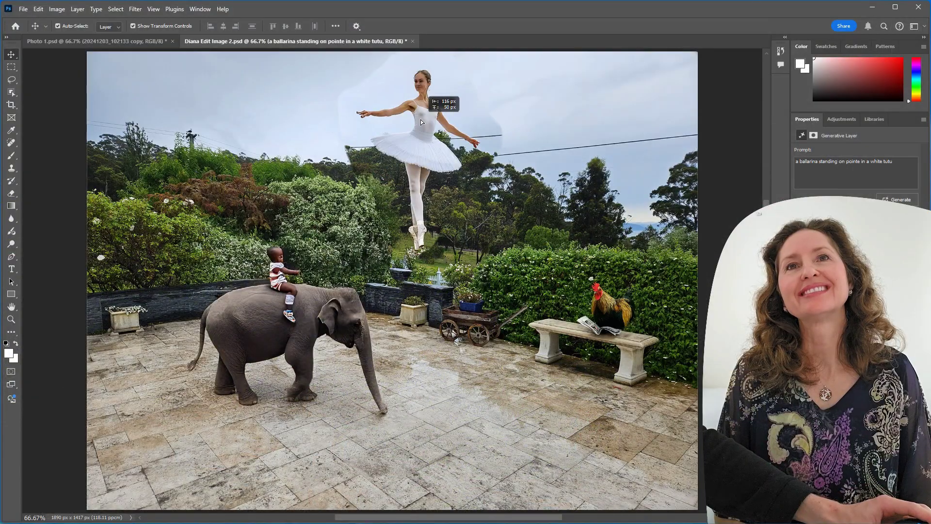
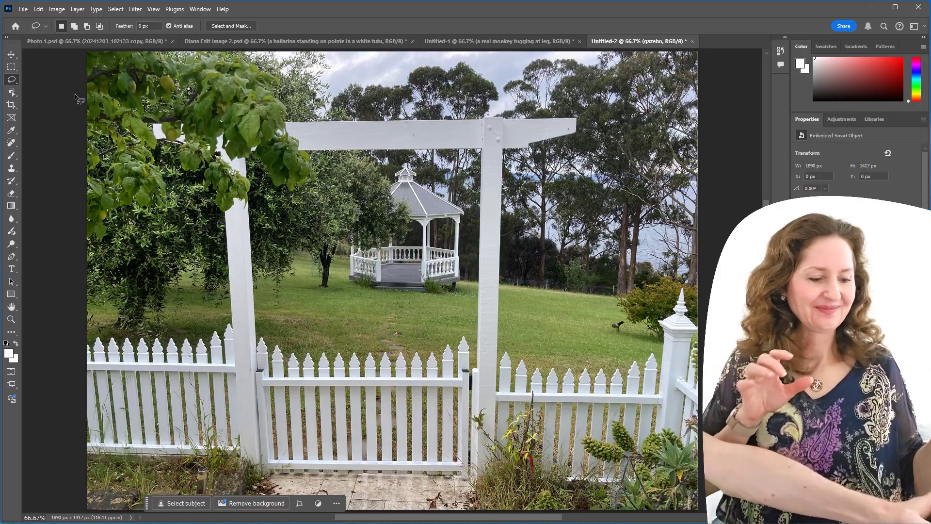
Lasso an arch-shaped band around the white wooden arbor over the gate and use Generative Fill to create a flower-covered arch
mouse_move(546, 402)
left_mouse_down()
mouse_move(537, 234)
mouse_move(589, 138)
mouse_move(557, 101)
mouse_move(104, 94)
mouse_move(84, 160)
mouse_move(173, 202)
mouse_move(186, 233)
mouse_move(180, 332)
mouse_move(198, 375)
left_mouse_up()
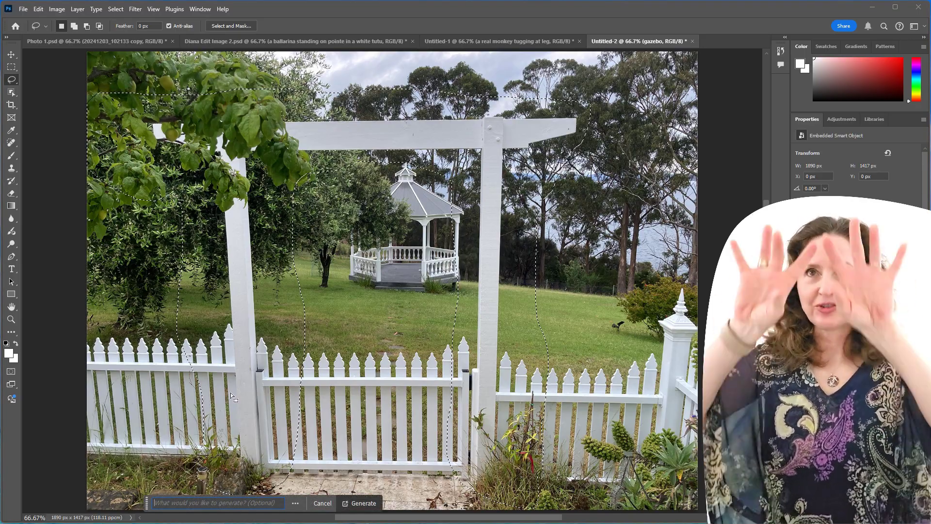
left_click(363, 503)
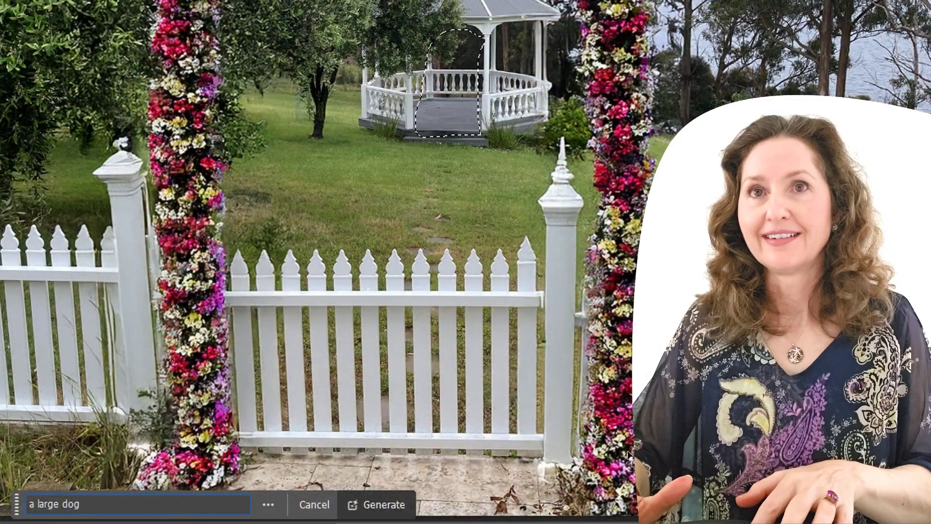
Fill the gazebo selection using Generative Fill with a prompt for a large dog with a cat
type("with a cat")
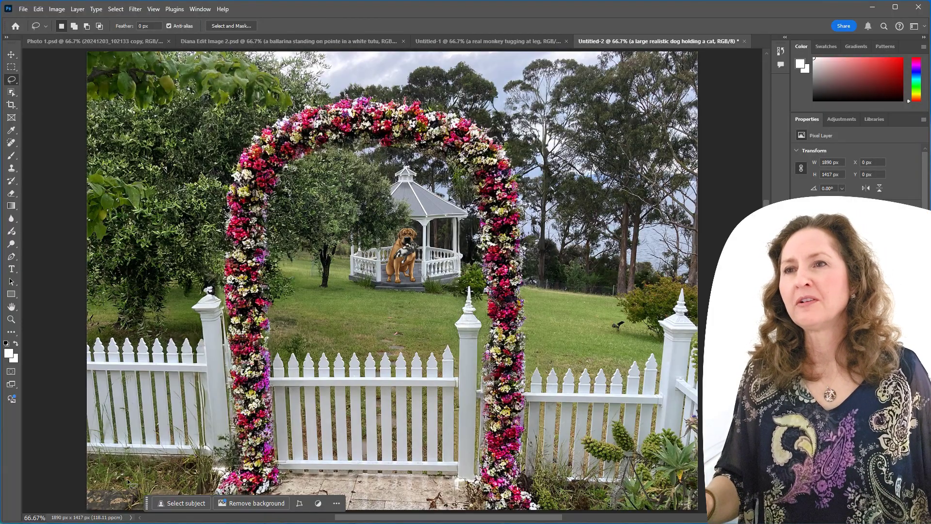
Lasso the fence area beside the flower arch for a Generative Fill of "a rosebush with lilac roses" and compare the variations
left_click_drag(103, 488, 202, 501)
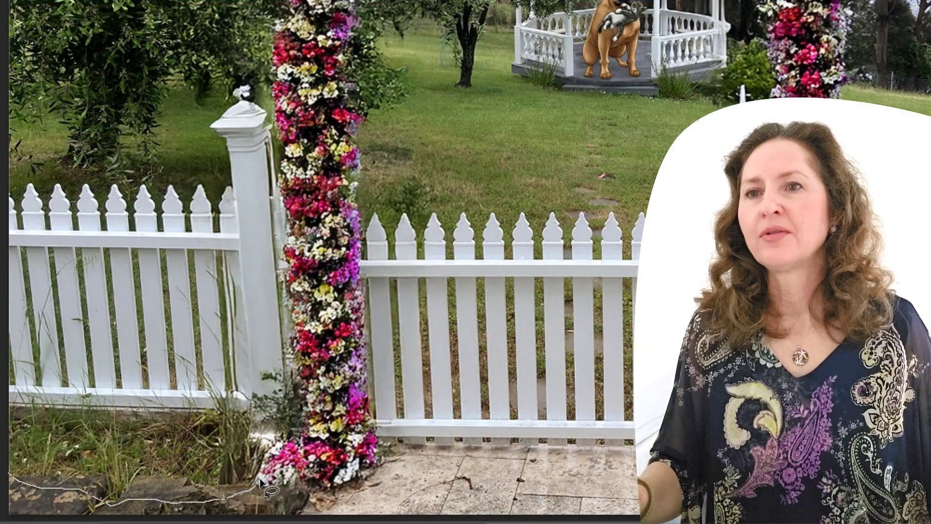
mouse_move(261, 481)
left_mouse_down()
mouse_move(266, 443)
mouse_move(248, 398)
mouse_move(243, 306)
mouse_move(193, 40)
mouse_move(82, 68)
mouse_move(12, 330)
mouse_move(13, 473)
left_mouse_up()
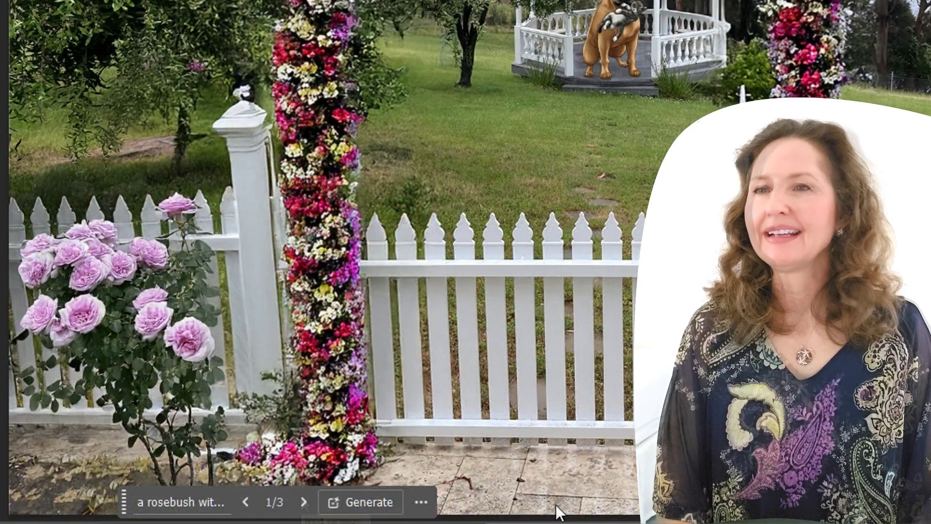
left_click(303, 502)
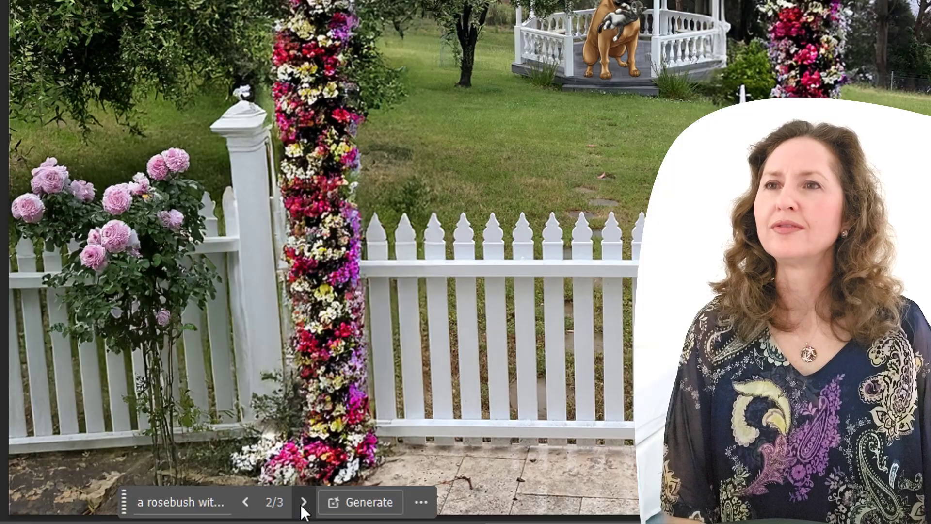
left_click(302, 505)
left_click(245, 502)
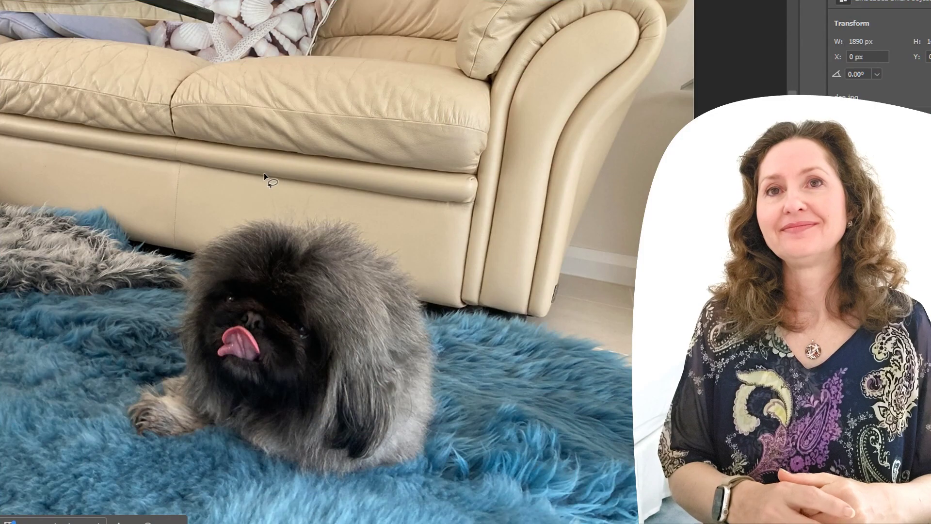
Lasso a wide area around the dog on the blue rug and run Generative Fill with the prompt "A lion"
mouse_move(263, 173)
left_mouse_down()
mouse_move(203, 206)
mouse_move(190, 479)
mouse_move(269, 501)
left_mouse_up()
mouse_move(502, 464)
left_mouse_down()
mouse_move(554, 331)
mouse_move(528, 185)
mouse_move(345, 161)
left_mouse_up()
left_click_drag(258, 168, 262, 171)
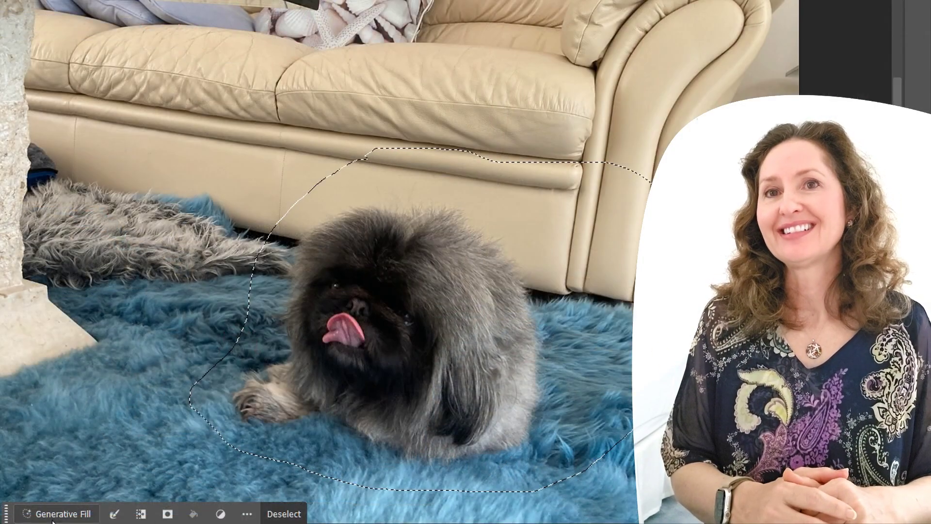
left_click(50, 513)
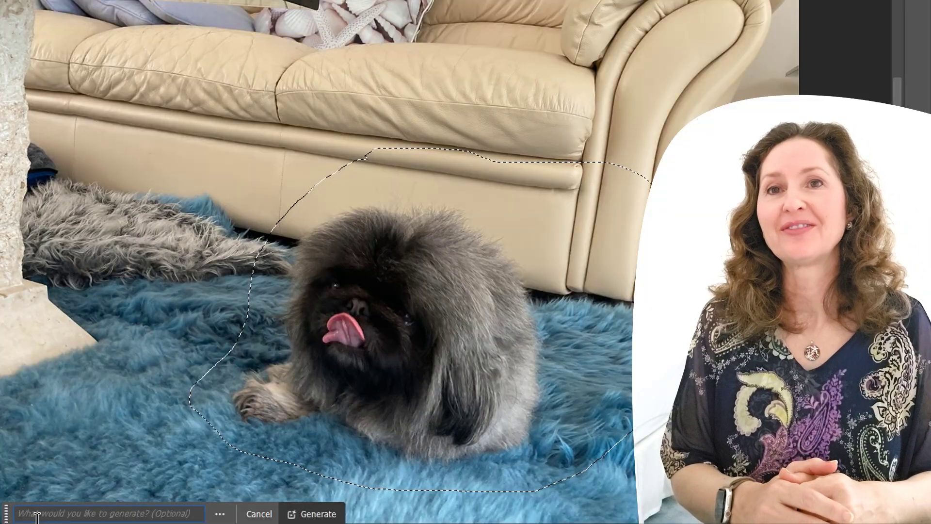
type("A lion")
key("Return")
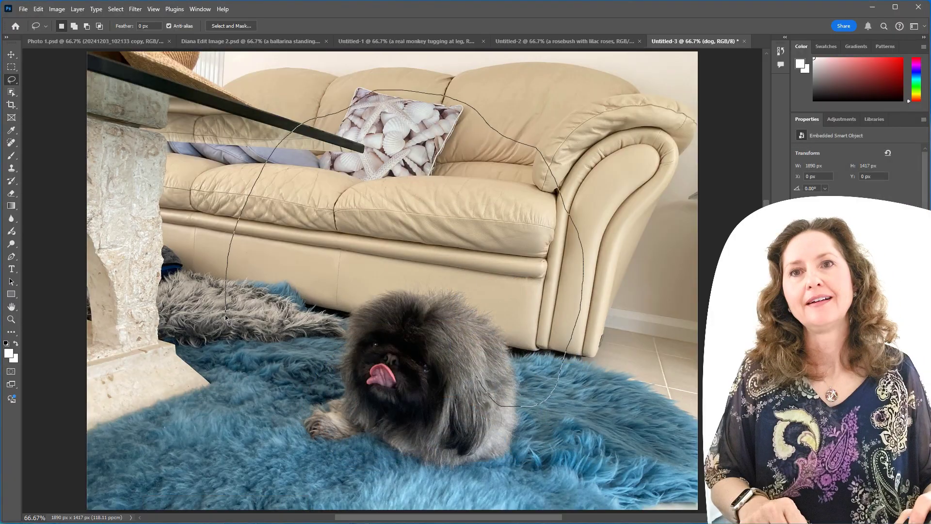
Generate "a cat sitting on the dog's back touching the dogs tounge" in a lassoed area of the sofa and dog, and compare the variations
mouse_move(228, 313)
left_mouse_down()
mouse_move(257, 365)
mouse_move(312, 403)
mouse_move(382, 393)
left_mouse_up()
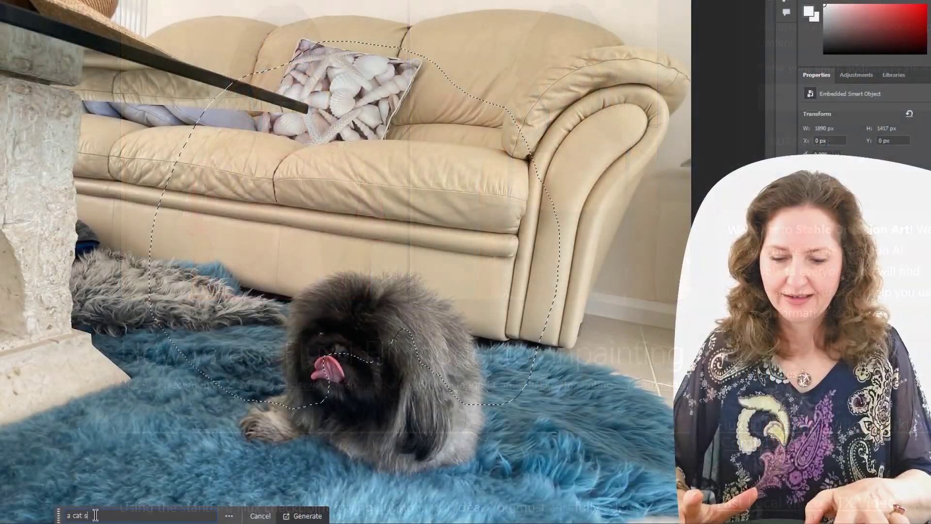
type("ing ")
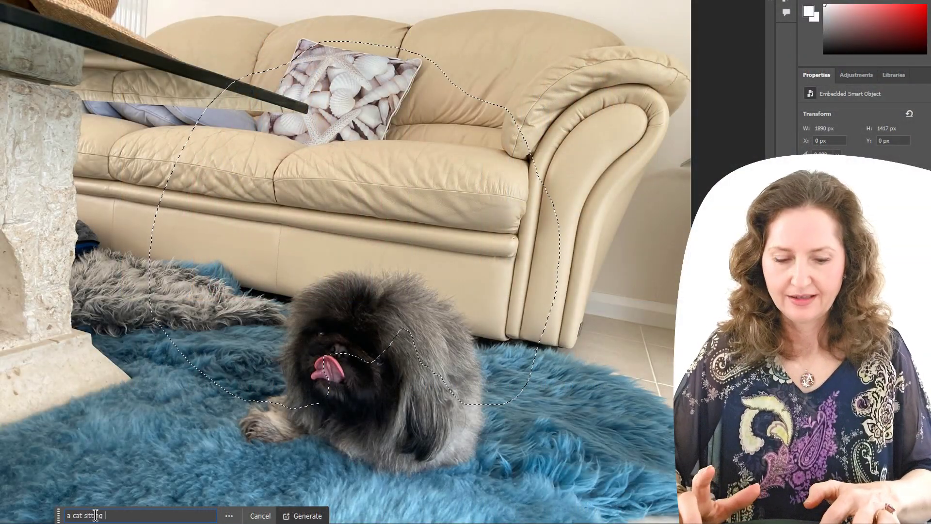
type("on the dog's back t")
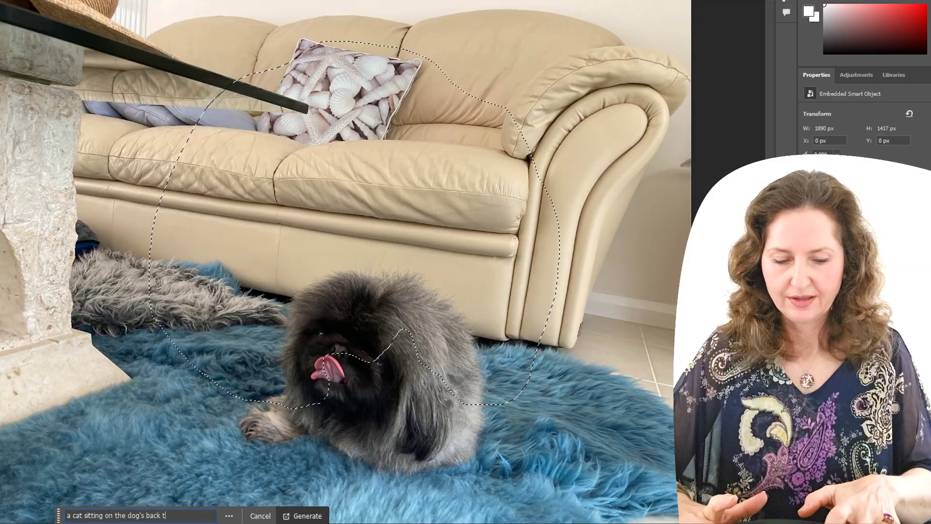
type("ouchi")
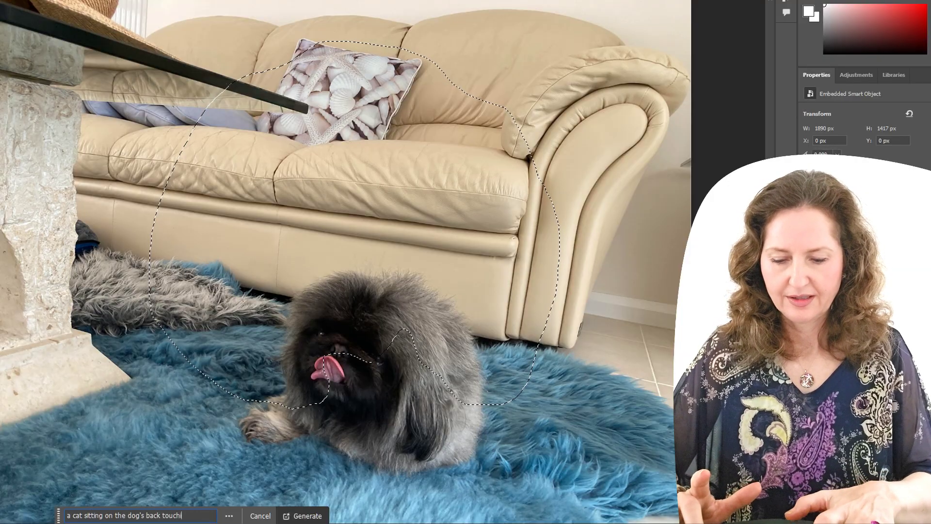
type("ng the dogs")
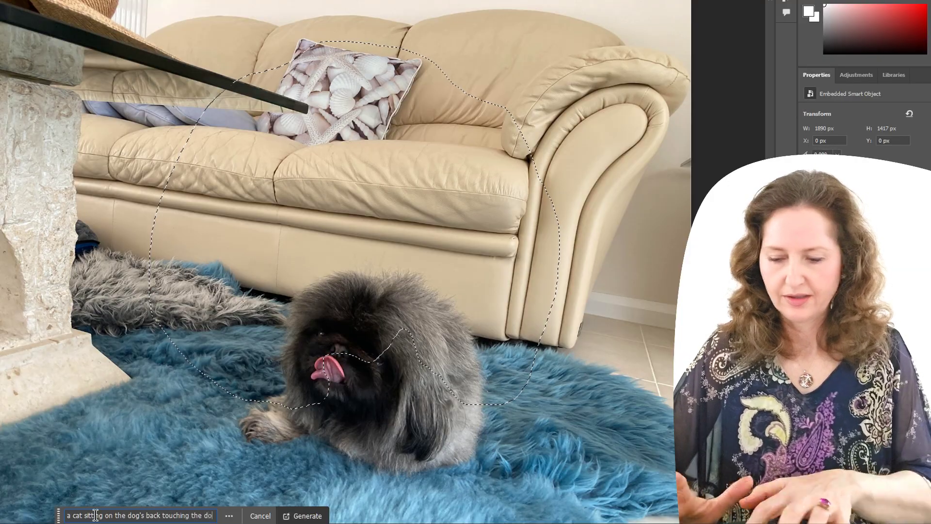
type(" tounge")
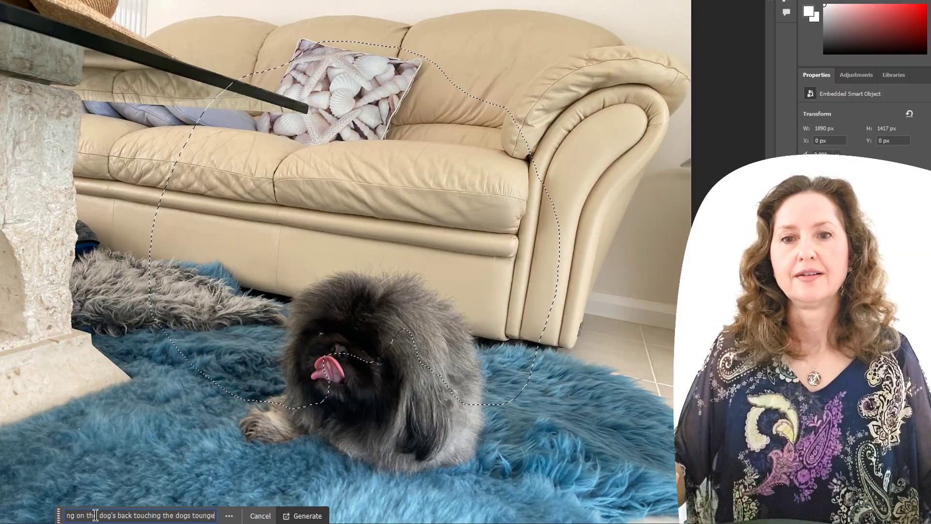
left_click(303, 515)
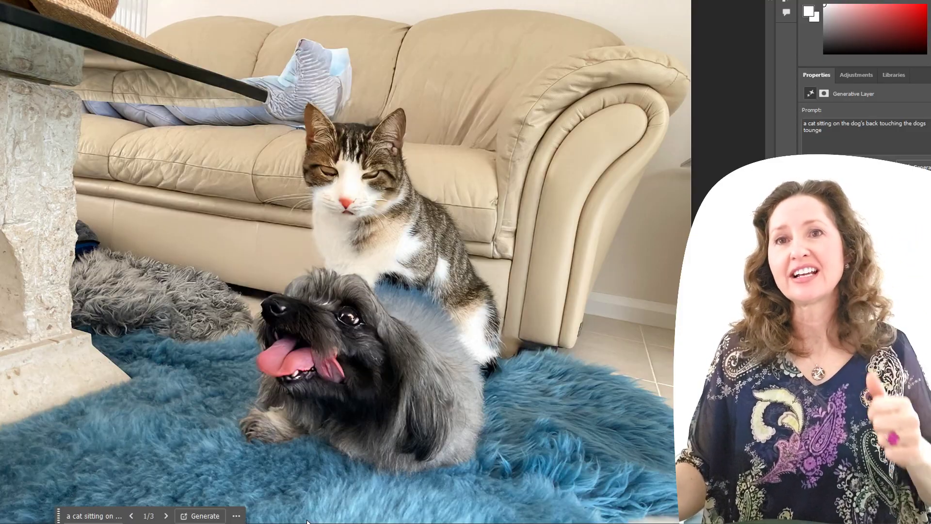
left_click(166, 516)
left_click(166, 515)
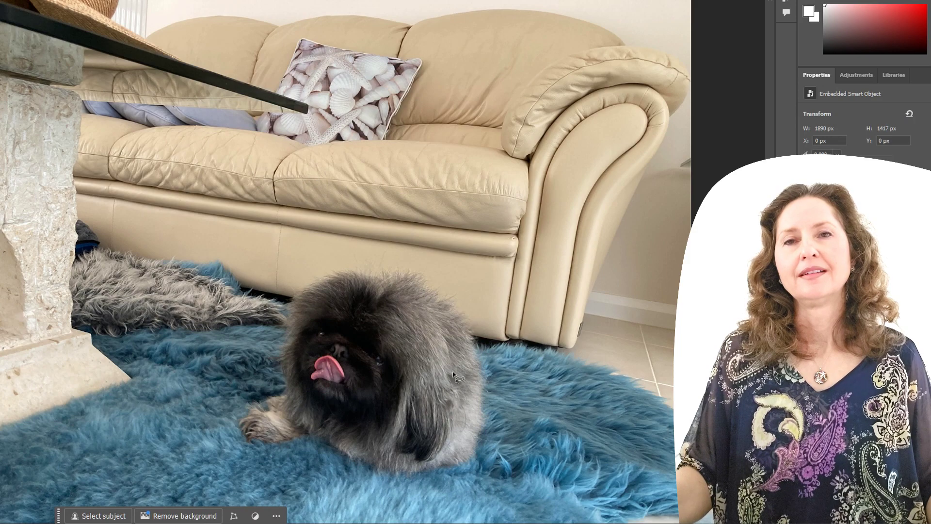
Lasso a new Generative Fill area starting on the dog's back
mouse_move(454, 374)
left_mouse_down()
mouse_move(291, 291)
mouse_move(266, 302)
mouse_move(251, 211)
mouse_move(278, 142)
mouse_move(331, 59)
mouse_move(379, 18)
mouse_move(554, 36)
mouse_move(627, 149)
mouse_move(651, 368)
mouse_move(603, 409)
mouse_move(552, 411)
mouse_move(467, 384)
mouse_move(426, 334)
left_mouse_up()
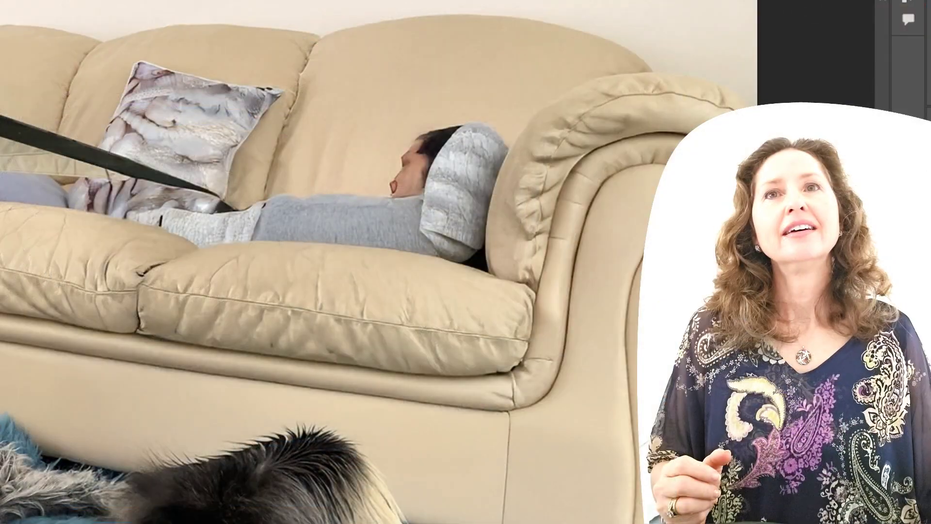